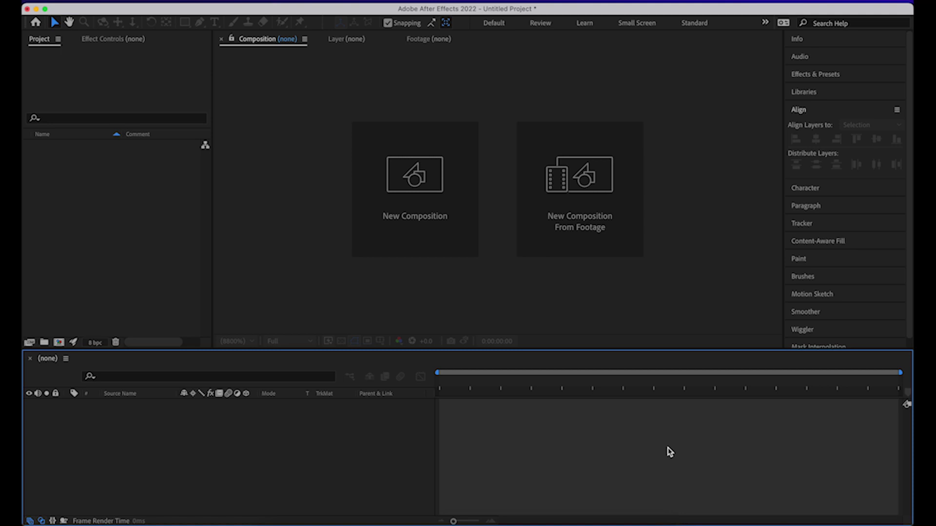
- Create Comp 1 at 1920x1080, 60 fps with a Dark Blue background
click(463, 246)
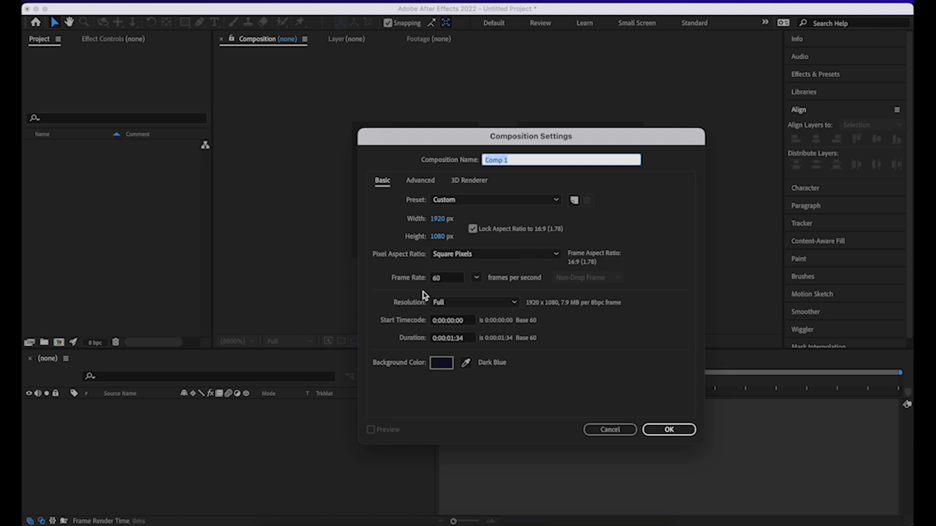
click(666, 430)
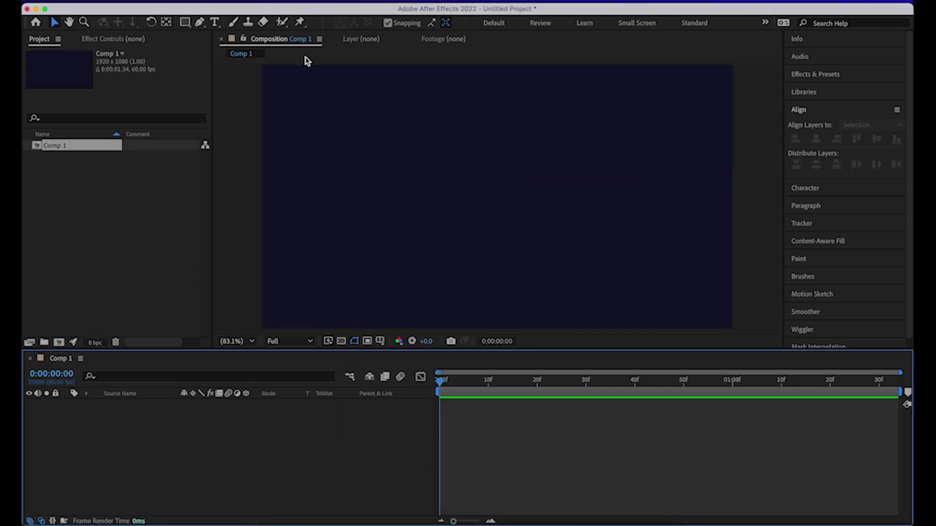
- Add a text layer reading 'REVEAL' in the composition
click(216, 24)
click(352, 181)
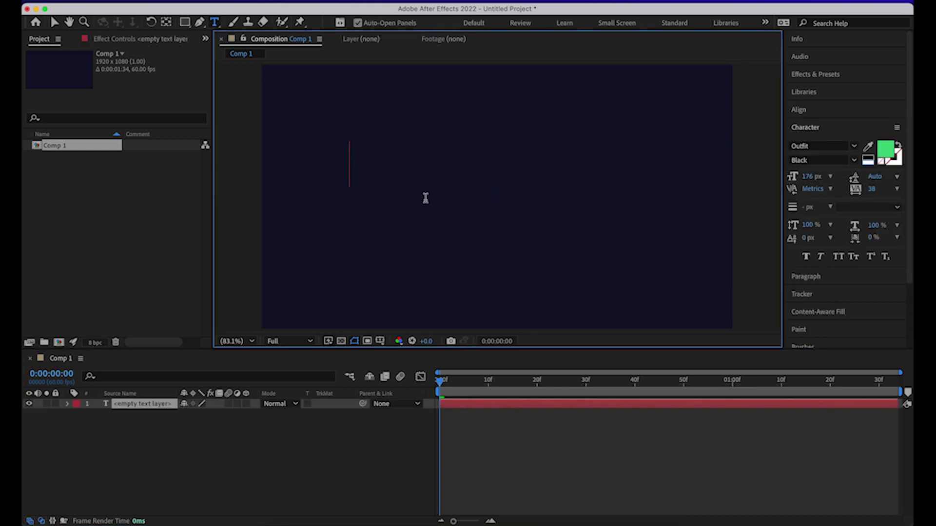
text(REVEAL)
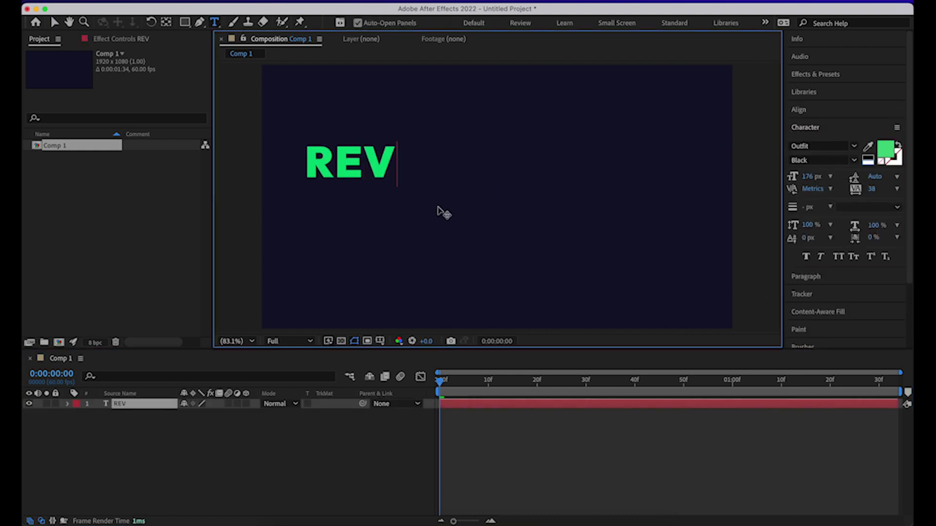
click(334, 419)
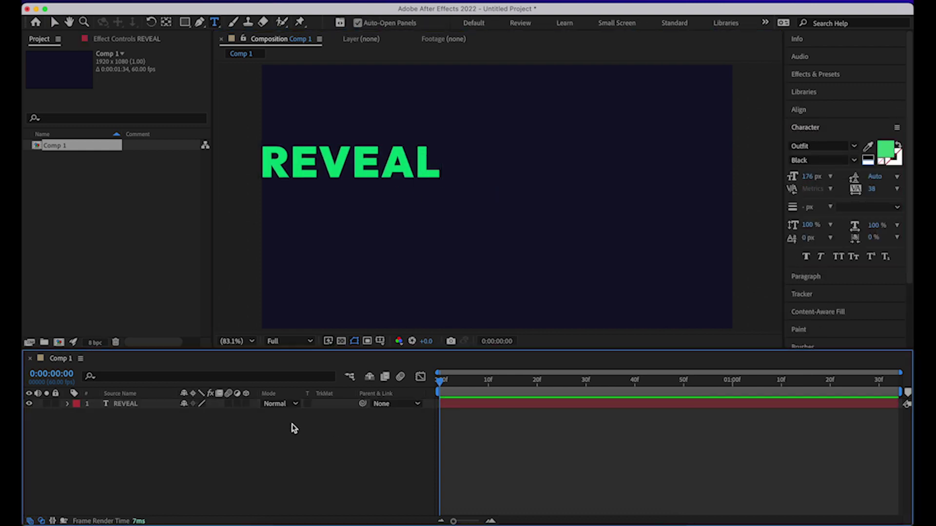
- Centre the REVEAL layer horizontally and vertically with the Align panel, then deselect it
click(163, 403)
click(834, 111)
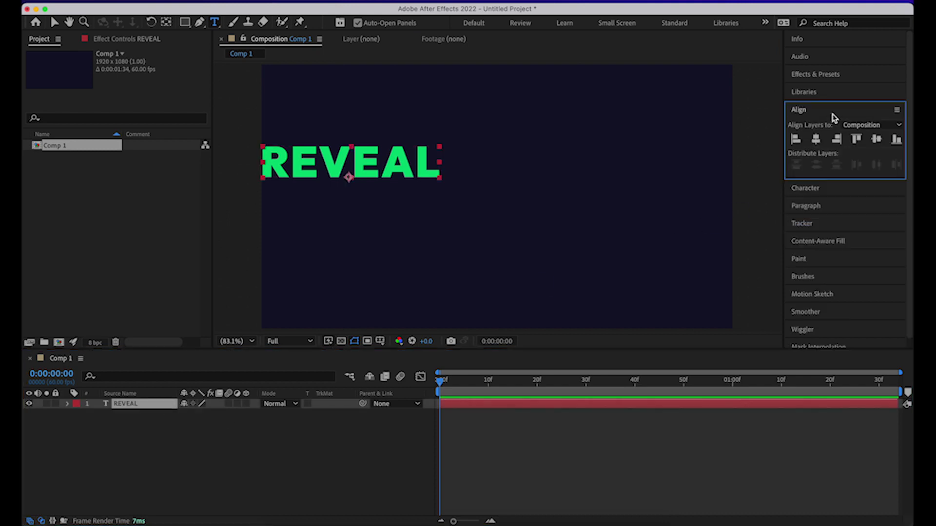
click(815, 139)
click(876, 139)
click(269, 471)
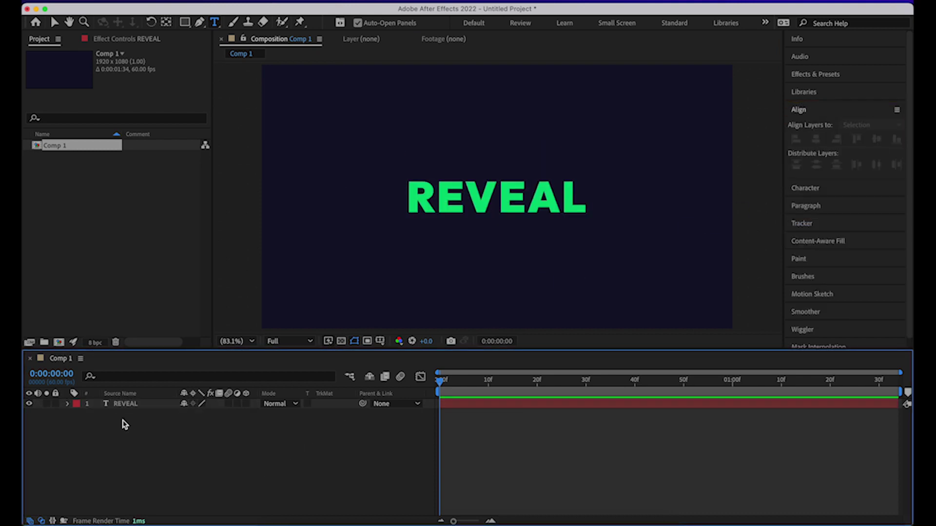
- Add a Position text animator (Animator 1) to the REVEAL layer
click(68, 404)
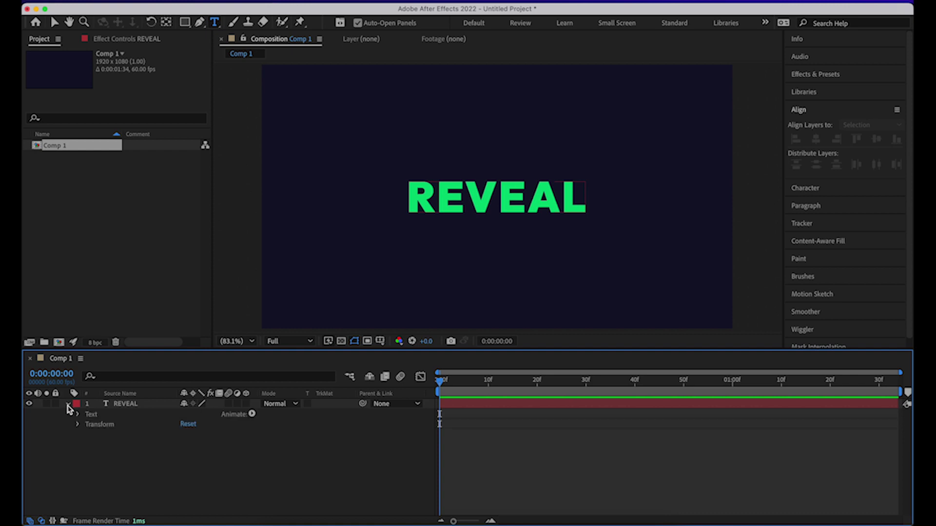
click(252, 415)
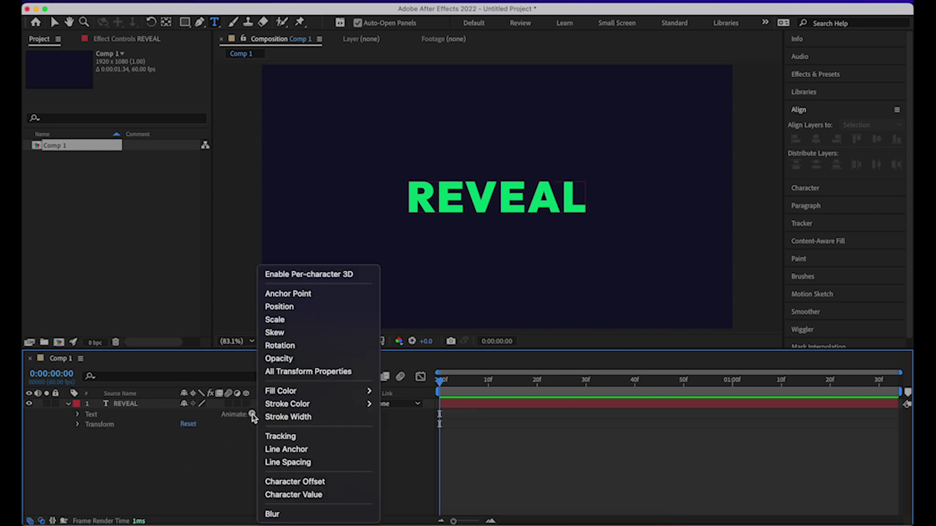
click(292, 312)
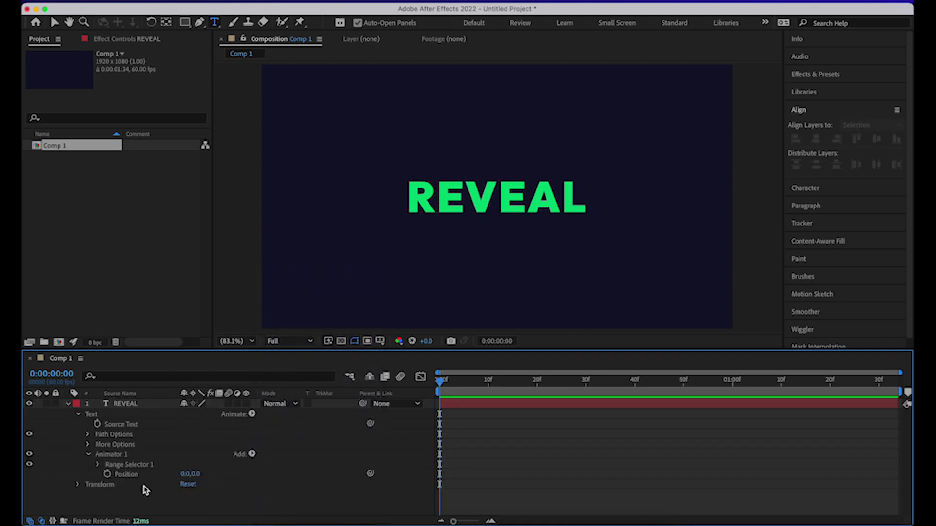
click(115, 459)
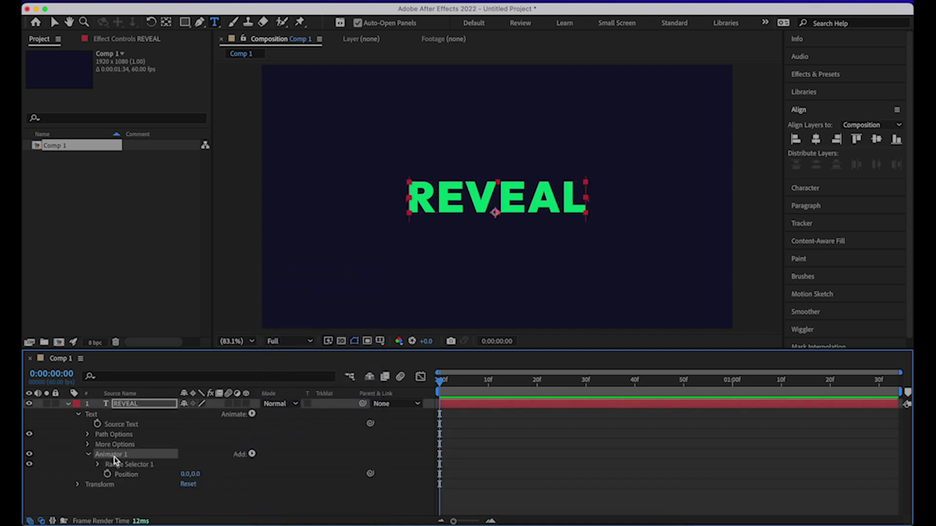
- Add Opacity and Rotation properties to Animator 1 and expand Range Selector 1
click(252, 455)
mouse_move(272, 455)
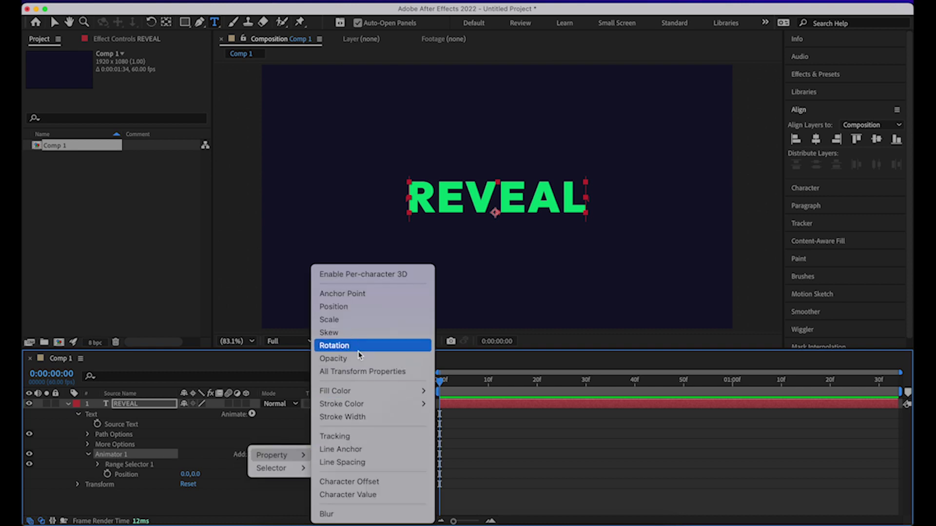
click(349, 361)
click(252, 455)
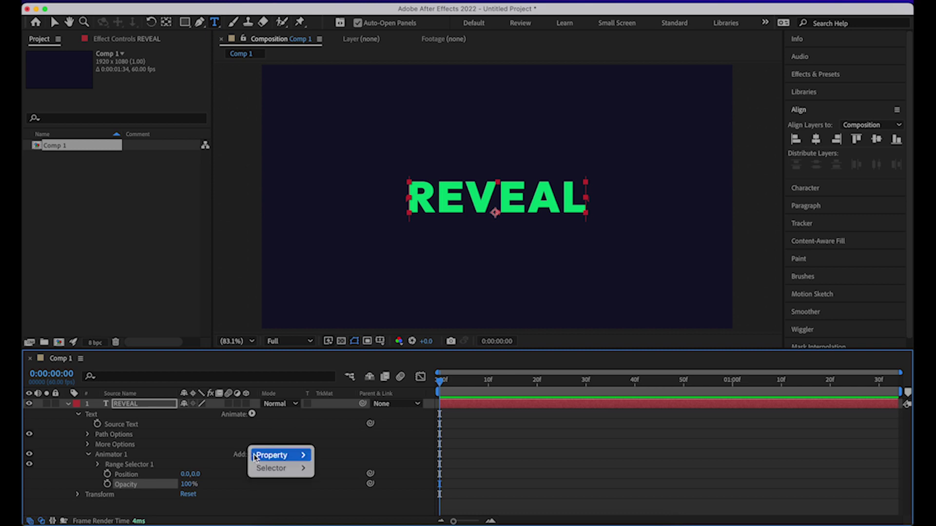
mouse_move(257, 459)
click(356, 347)
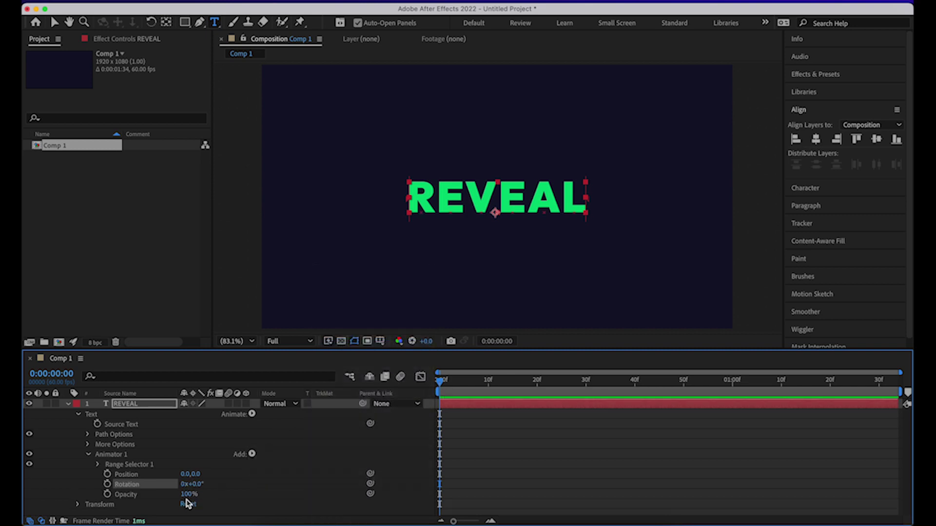
click(98, 468)
- Set Animator 1 Position to 0,80, Rotation to 20° and Opacity to 0%
scroll(139, 482, down, 2)
click(136, 475)
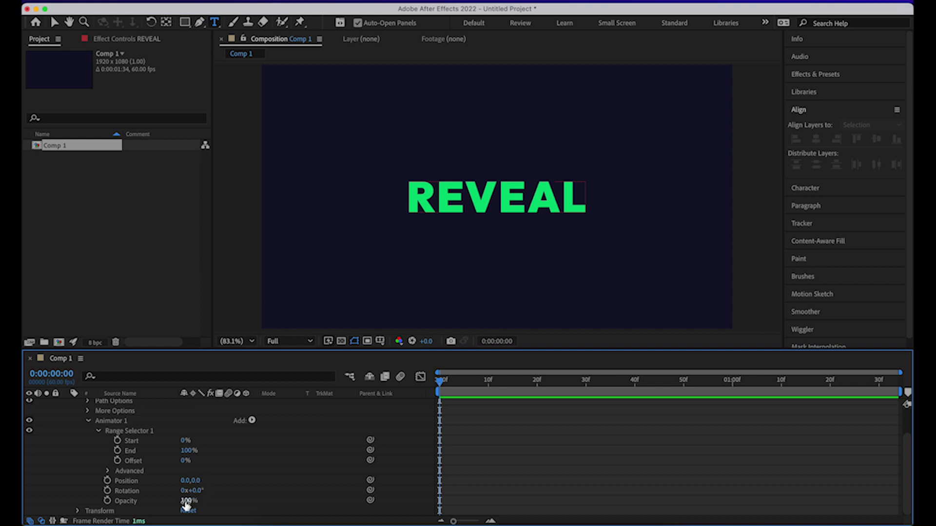
click(197, 481)
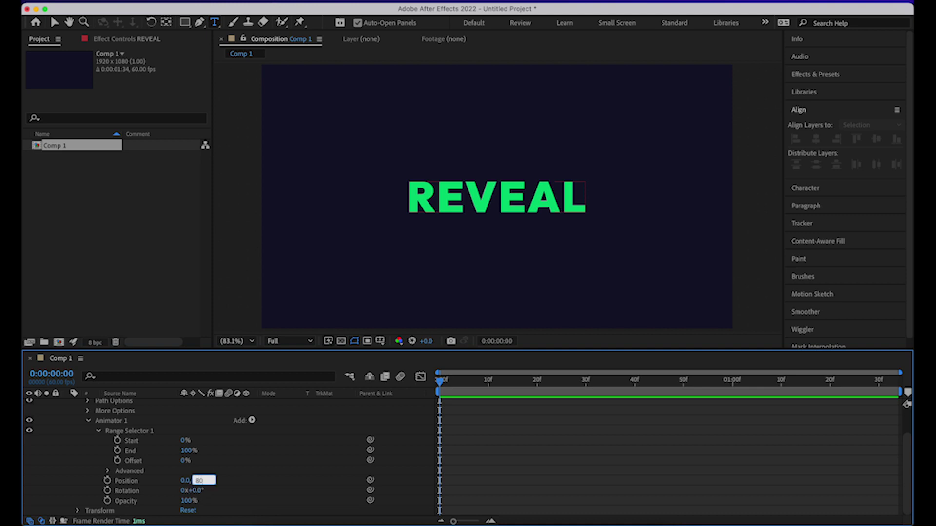
key(Return)
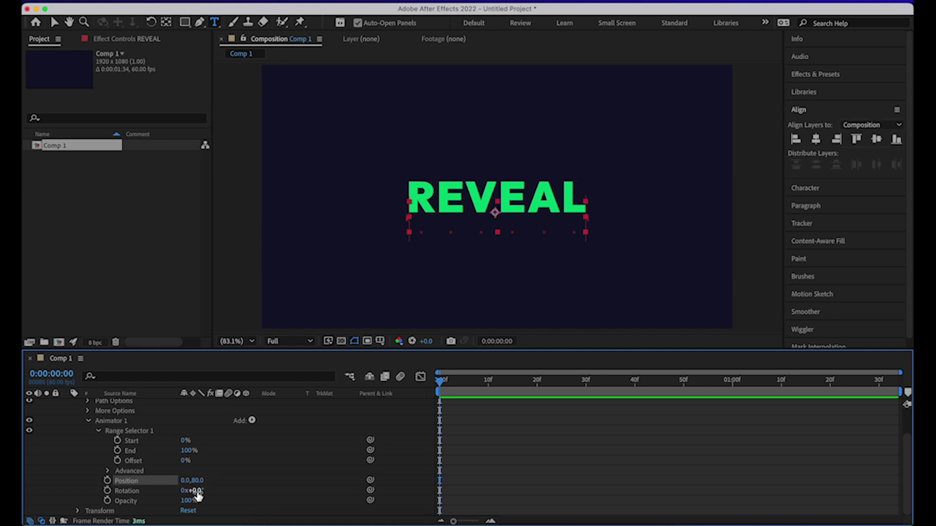
click(197, 490)
text(20)
key(Return)
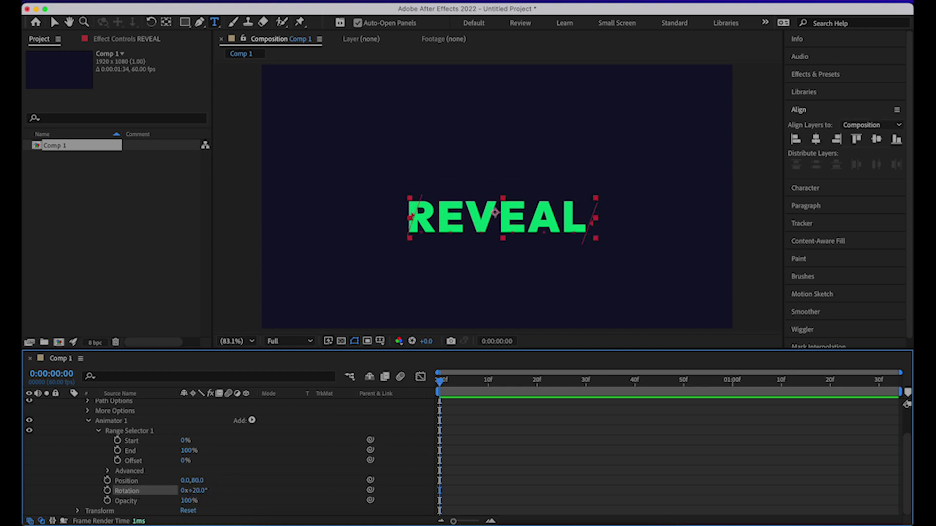
click(185, 501)
text(0)
key(Return)
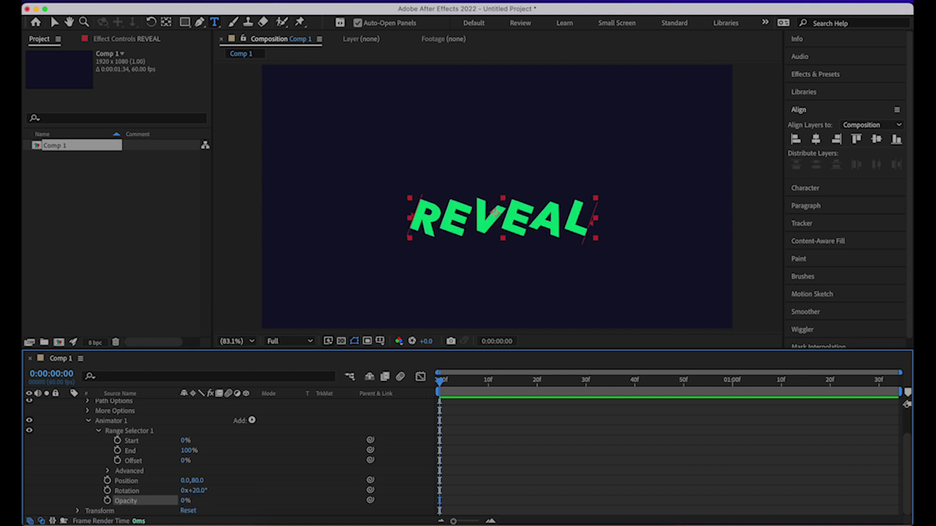
- Set the range selector's Advanced Shape to Ramp Up
click(108, 472)
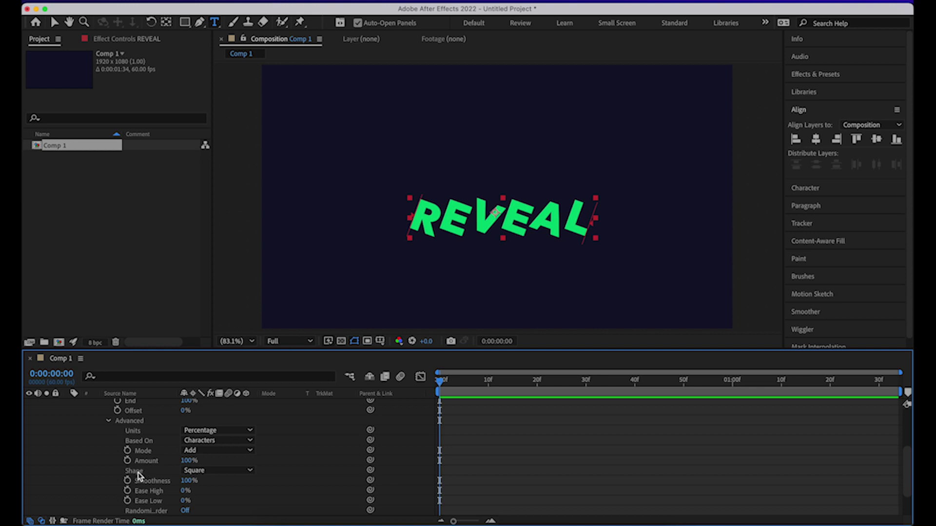
click(203, 471)
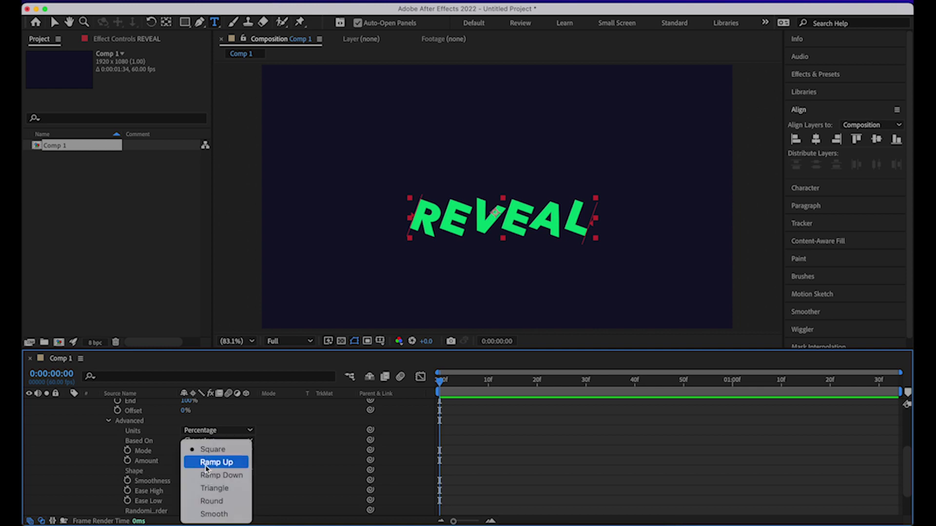
click(205, 467)
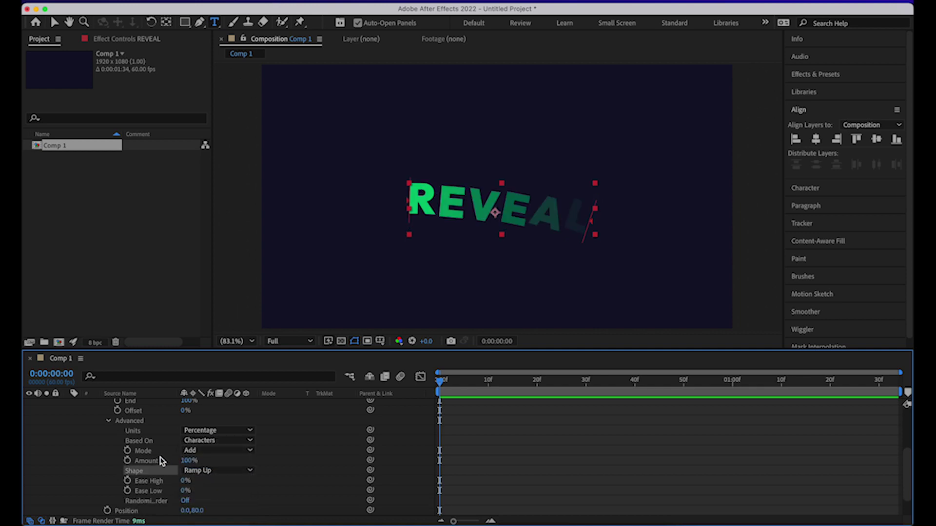
scroll(162, 461, up, 2)
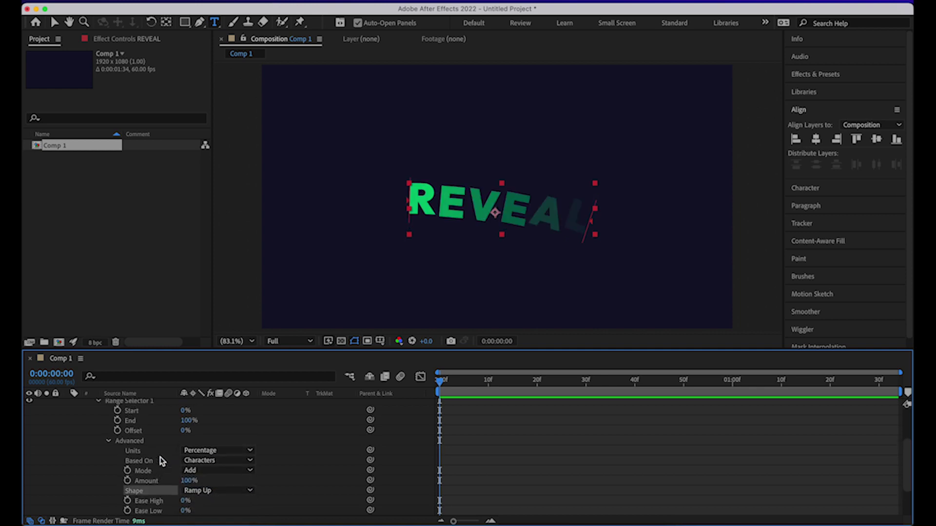
- Keyframe the range selector Offset at -100% on frame 0
click(117, 431)
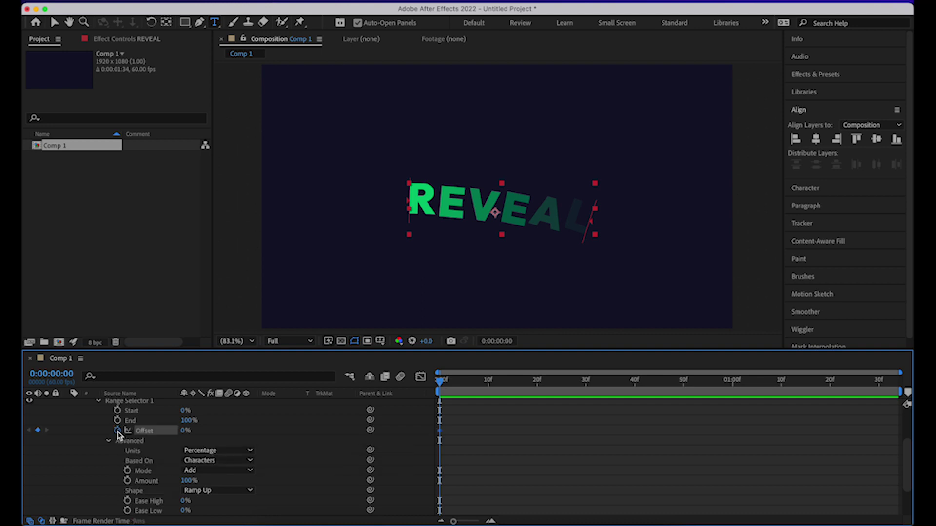
click(186, 430)
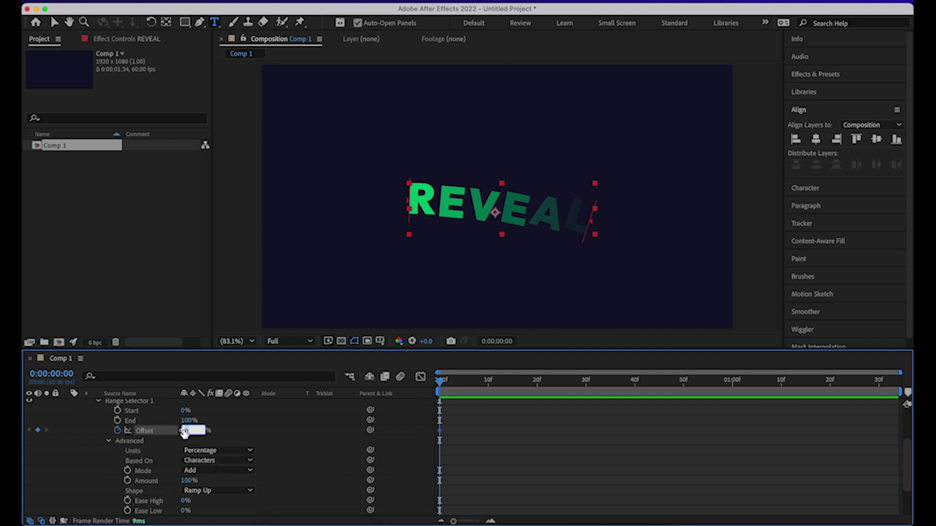
text(-100)
key(Return)
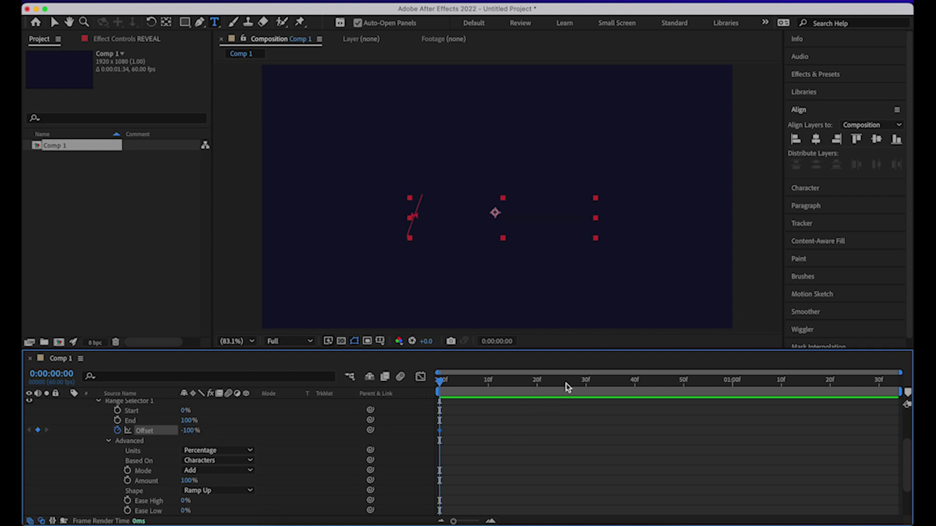
- Set Offset to 100% at frame 30 and preview the reveal animation
click(586, 389)
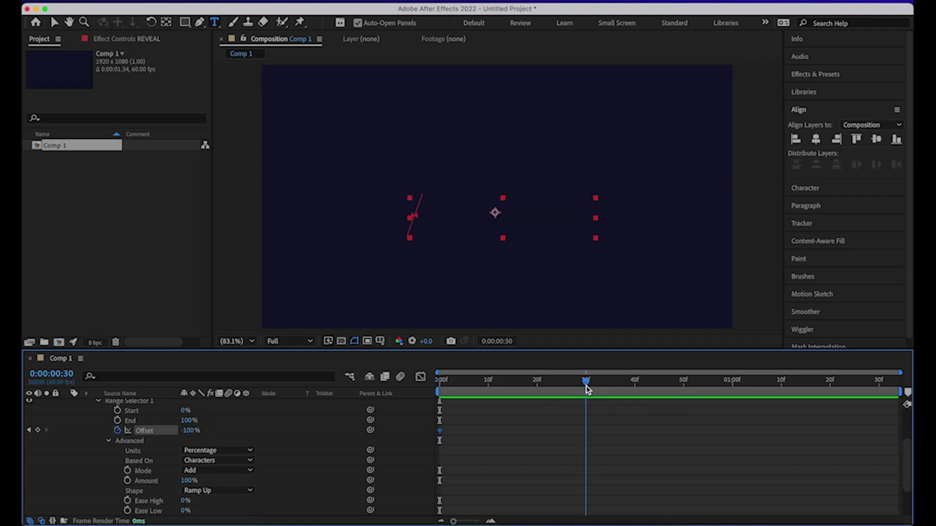
click(191, 431)
text(100)
key(Return)
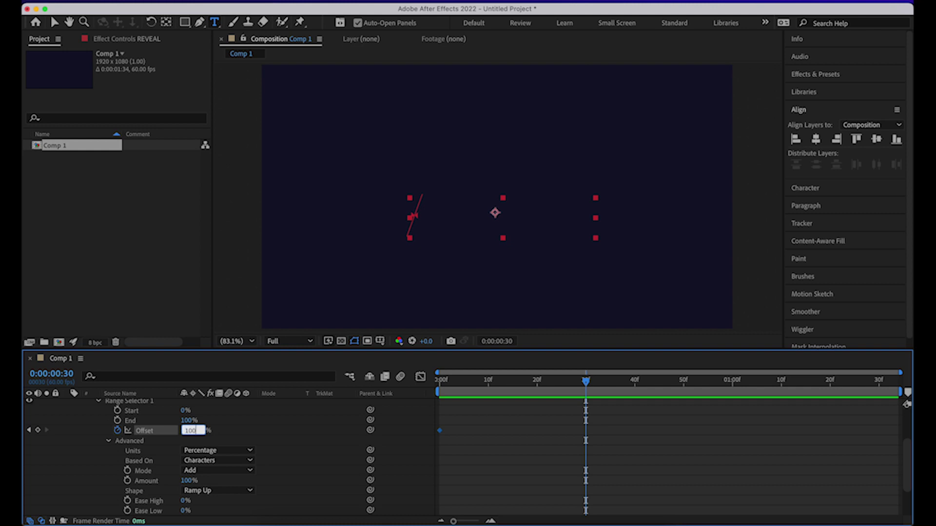
key(space)
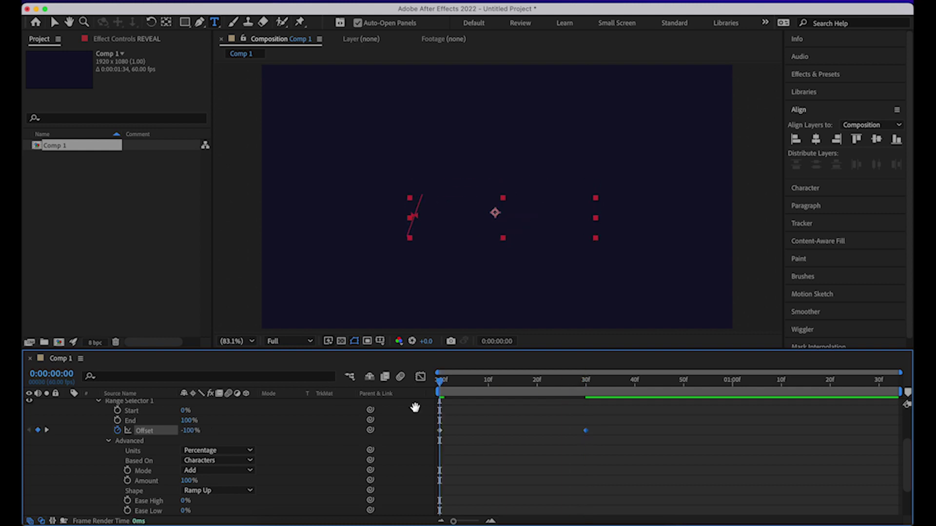
key(space)
key(space)
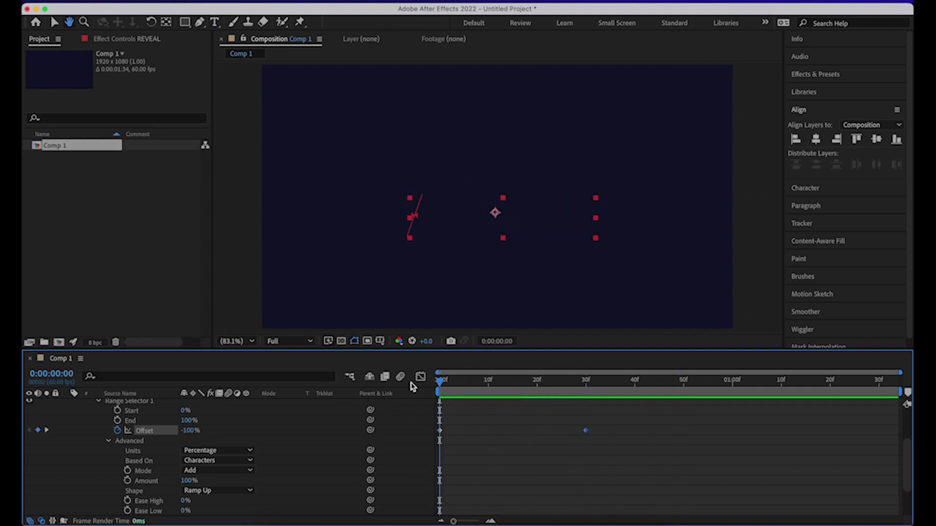
key(space)
key(space)
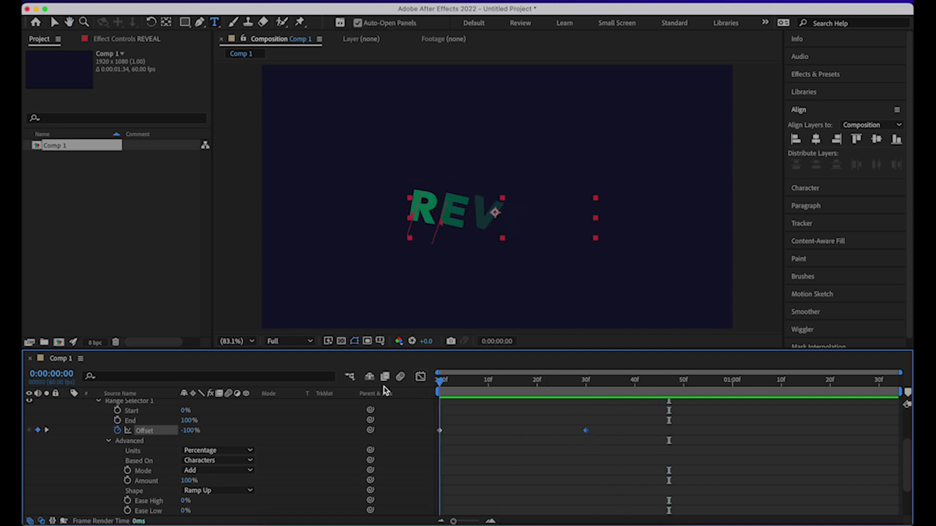
key(space)
drag(454, 380, 397, 383)
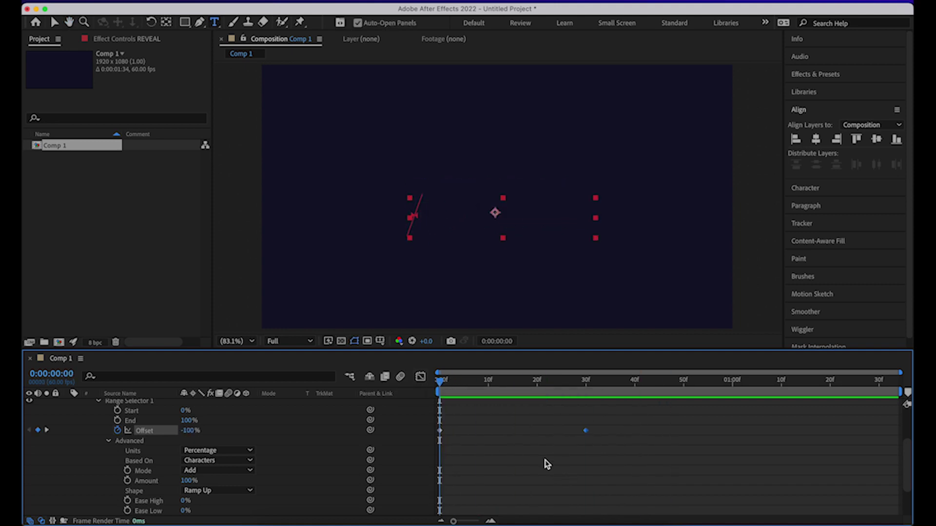
key(space)
key(space)
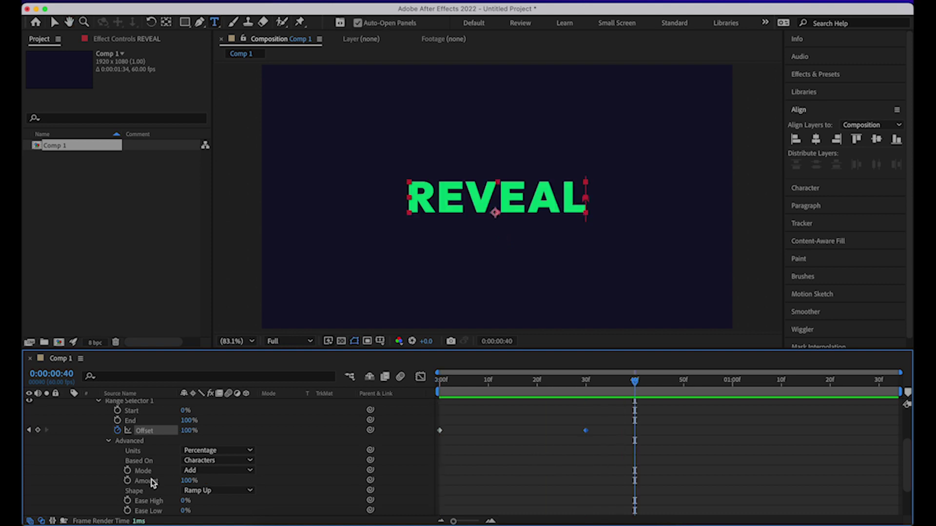
scroll(153, 480, down, 2)
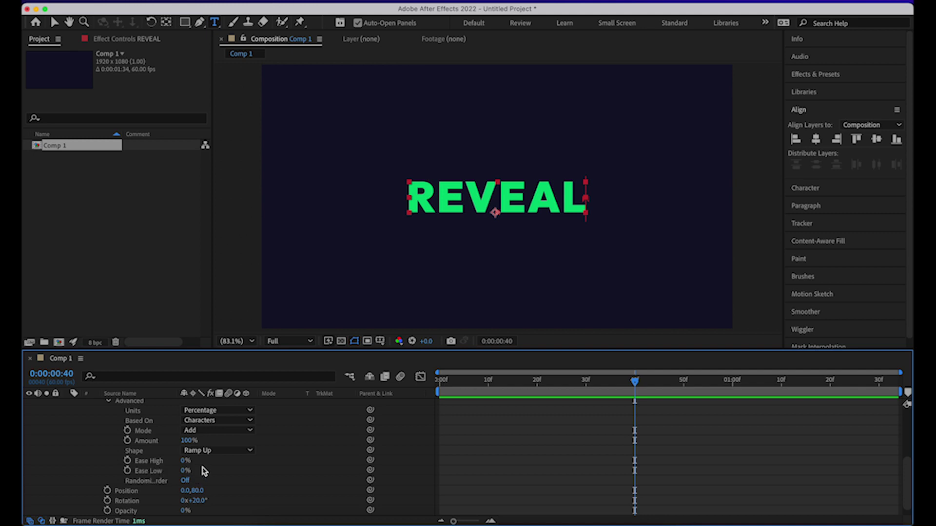
- Set Range Selector Ease High to 25% and Ease Low to 100%, then deselect the layer
click(185, 460)
text(25)
key(Return)
click(185, 470)
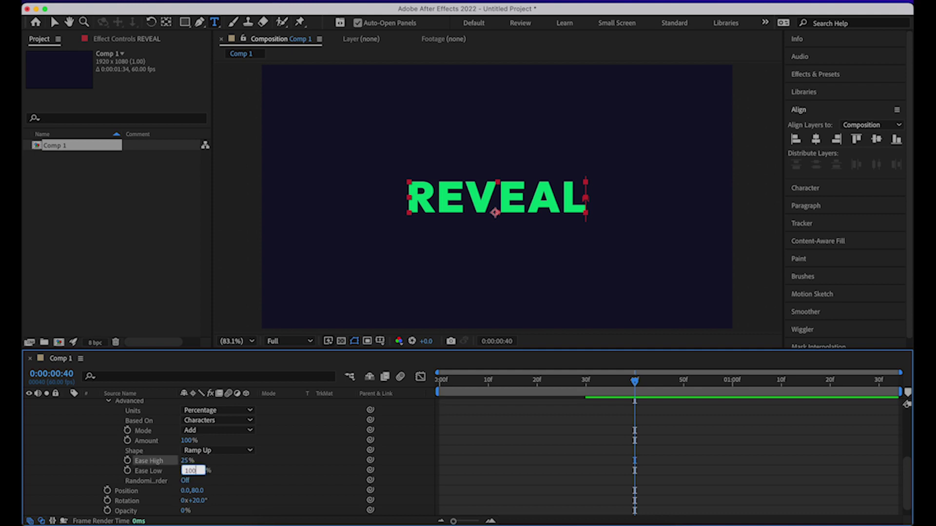
text(100)
key(Return)
key(F2)
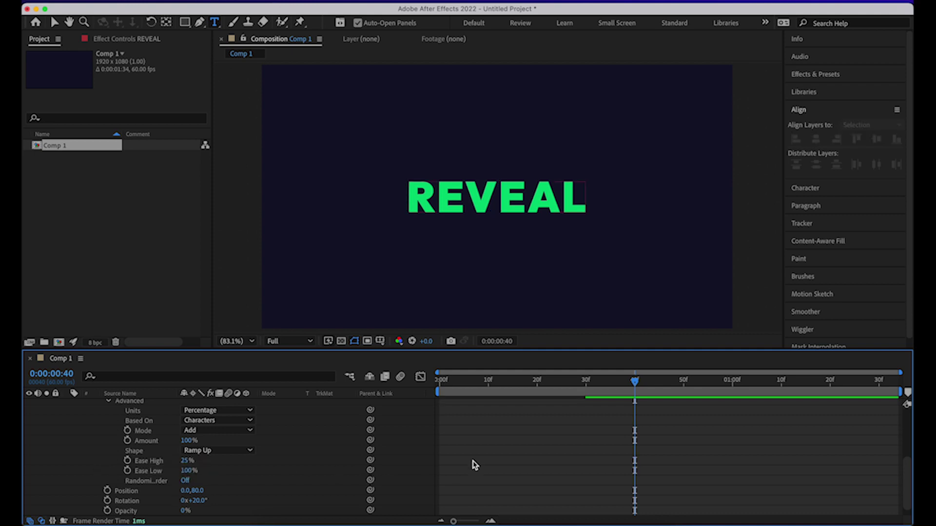
scroll(472, 466, up, 3)
key(Home)
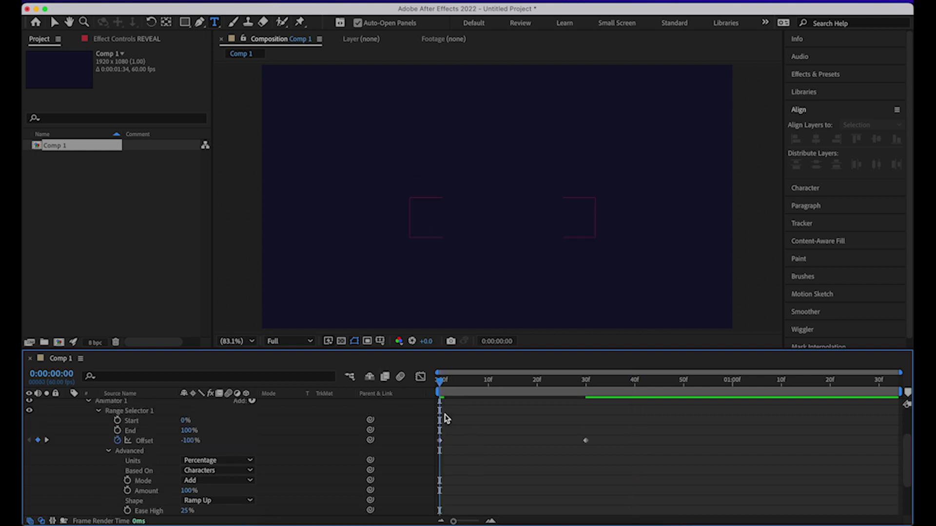
key(space)
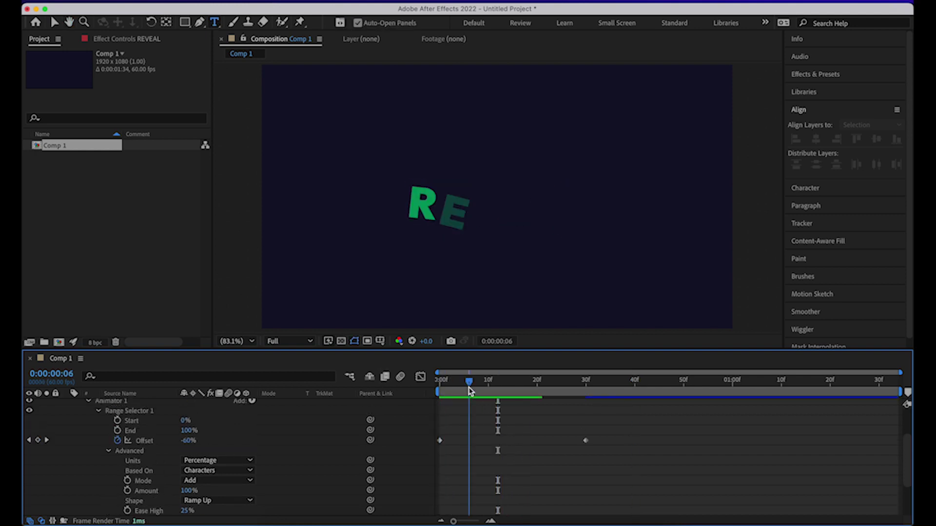
key(space)
key(space)
key(super+t)
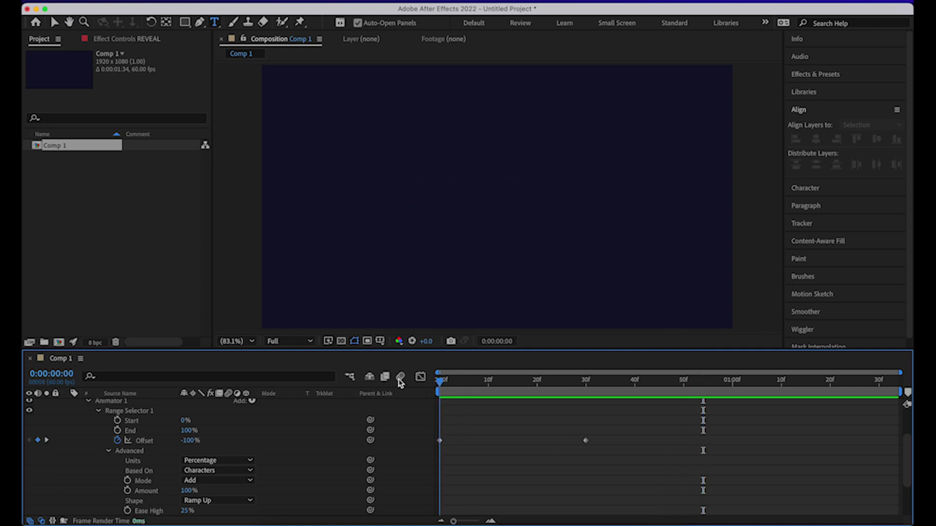
key(space)
key(space)
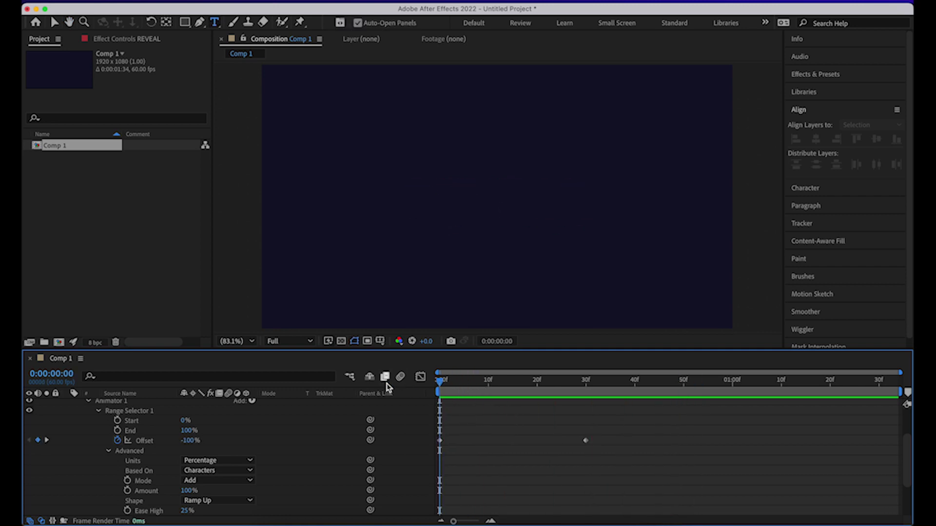
scroll(538, 452, down, 3)
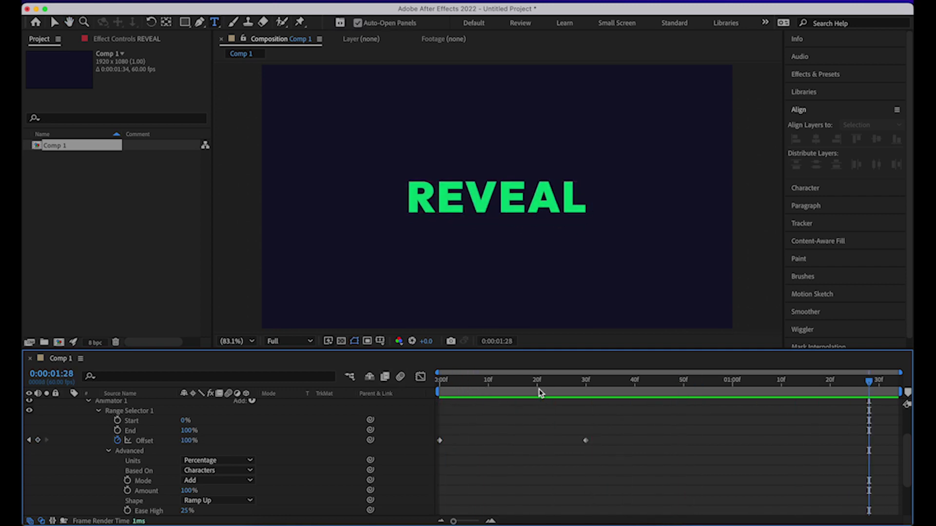
key(space)
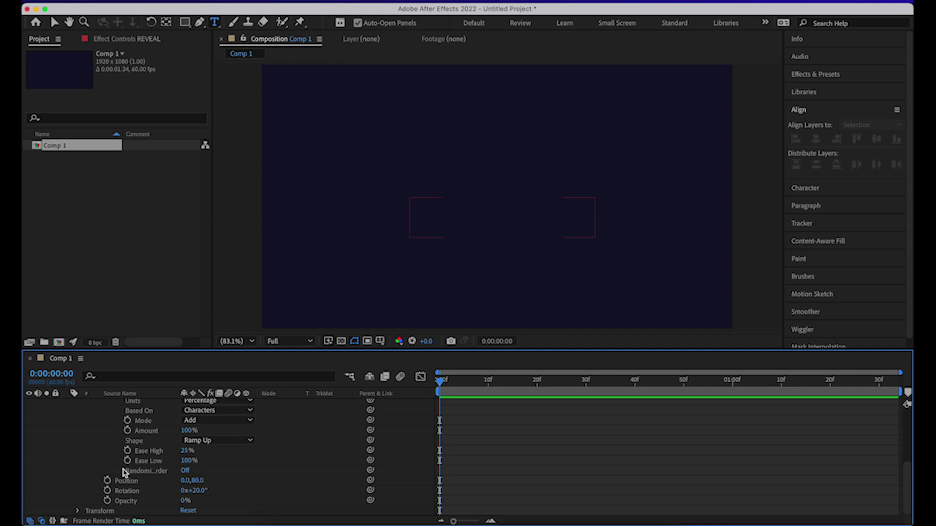
- Turn Randomize Order on, scrub the first 20 frames to check, then switch it off
click(186, 471)
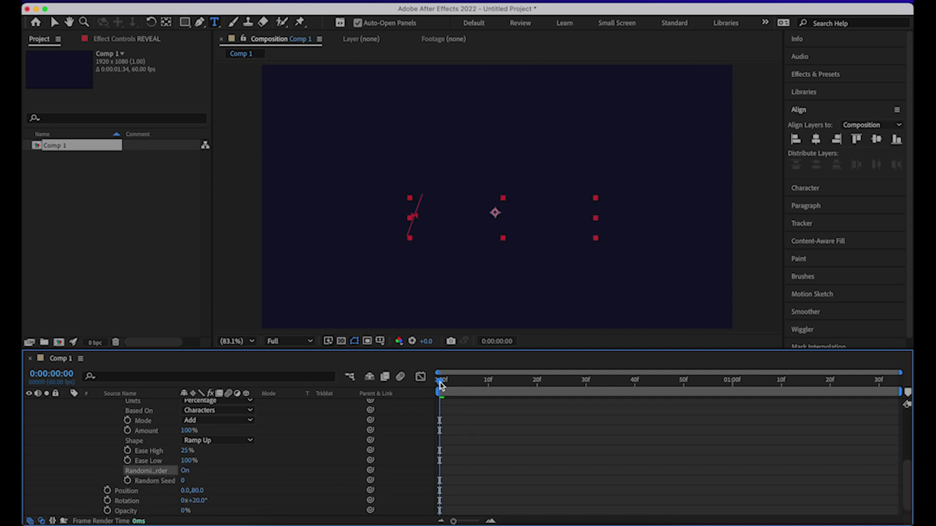
drag(440, 385, 363, 443)
click(185, 471)
- Switch Randomize Order off and leave the range selector Based On set to Characters
click(94, 458)
scroll(125, 457, up, 2)
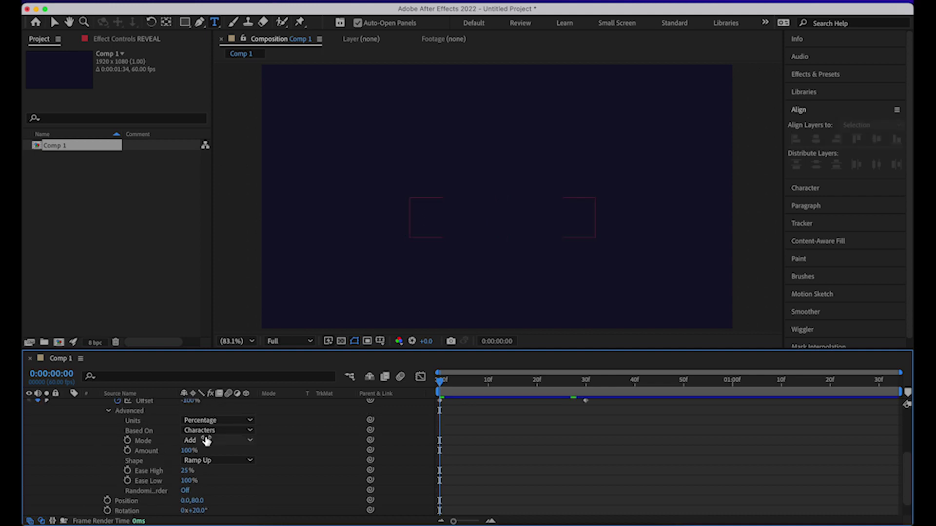
click(203, 431)
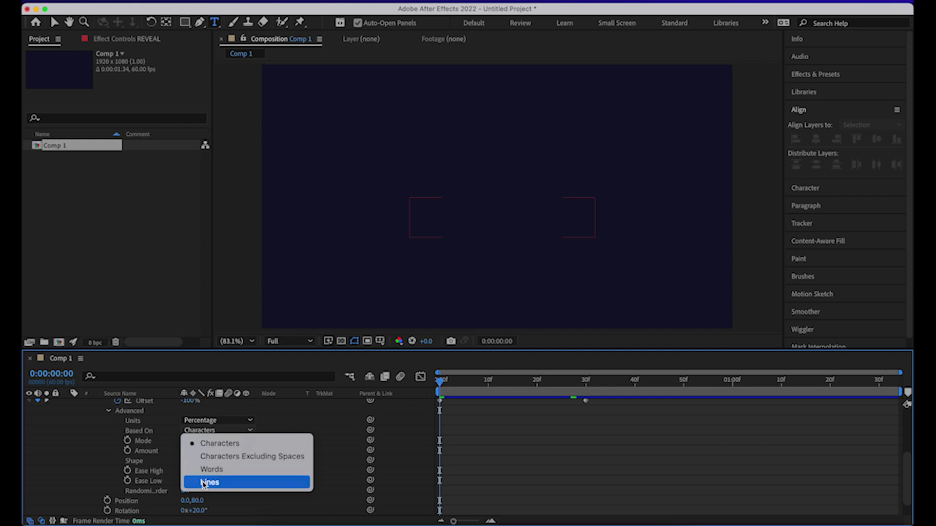
click(87, 459)
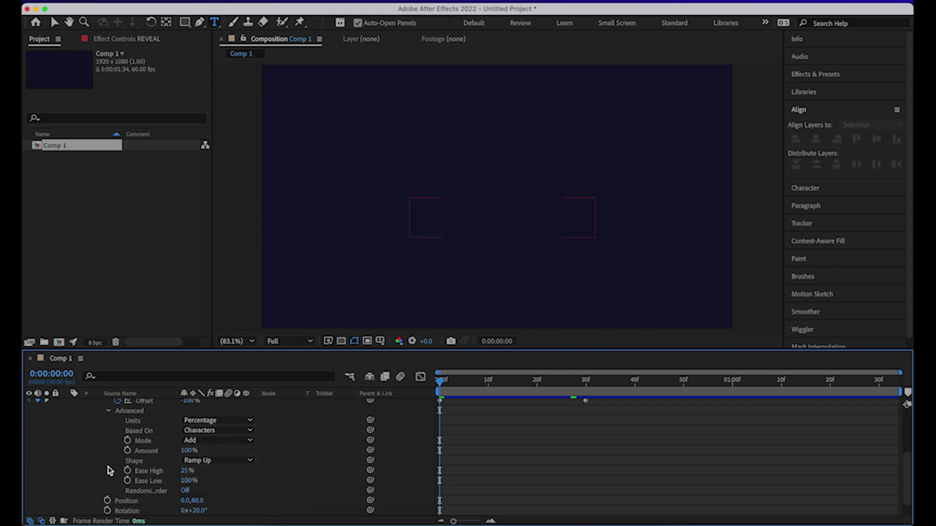
scroll(110, 470, down, 2)
scroll(189, 476, up, 4)
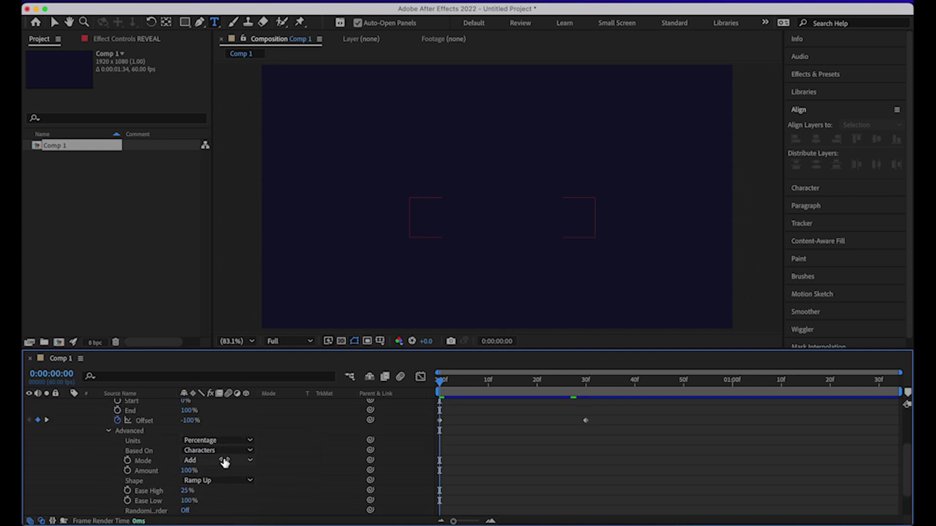
scroll(223, 464, up, 7)
click(252, 455)
mouse_move(281, 461)
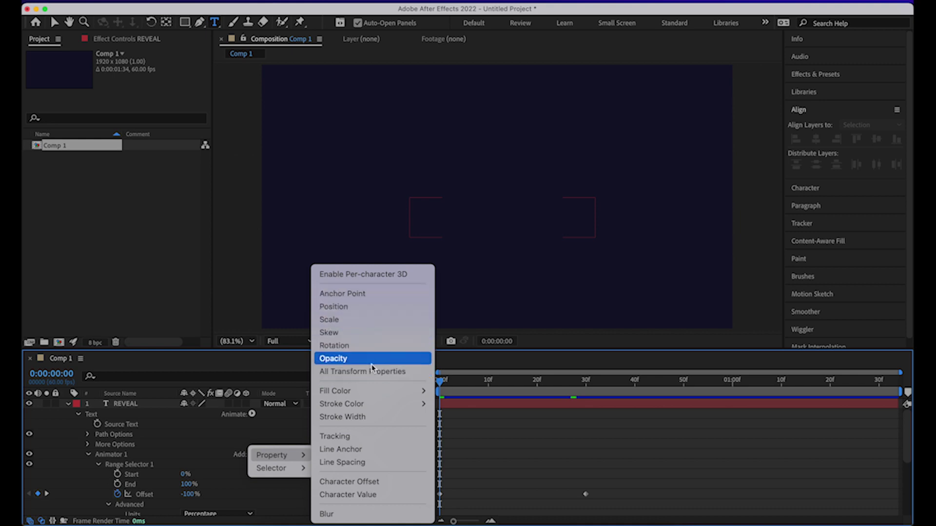
click(208, 459)
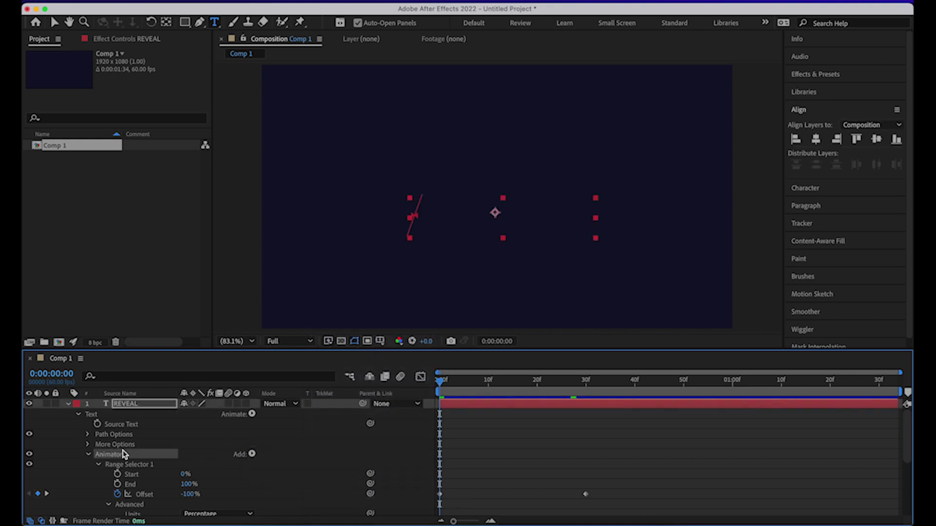
scroll(122, 456, down, 2)
key(space)
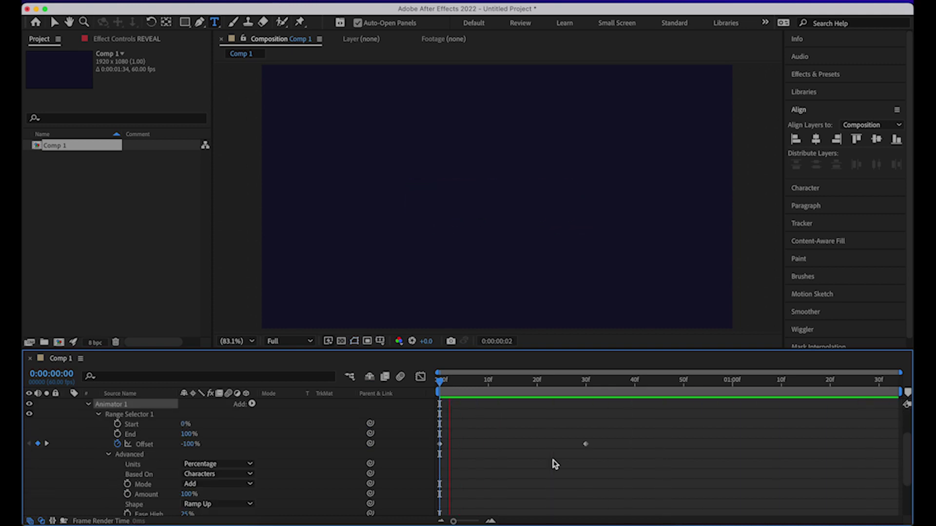